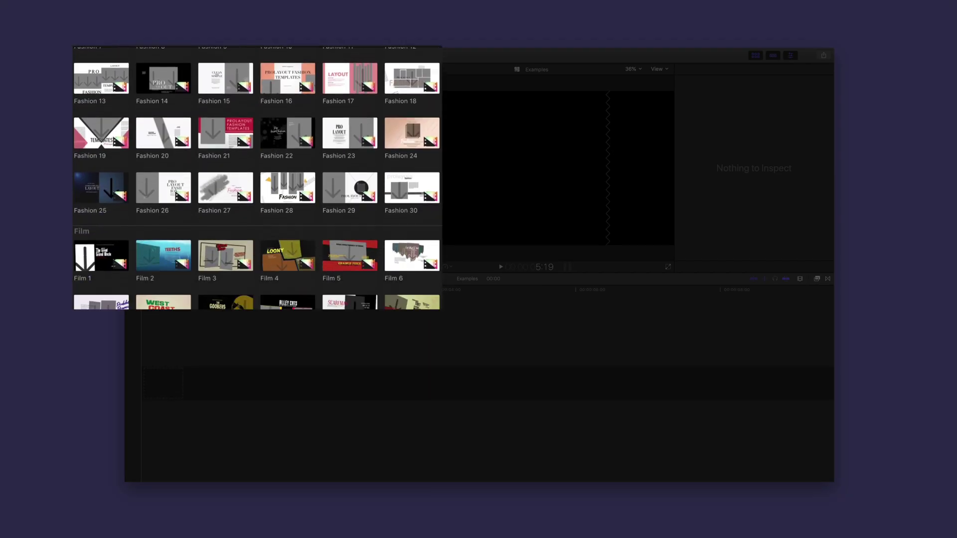
Find the Basics 11 layout and add it to the empty Examples timeline as a six-second clip.
{"action": "scroll", "coordinate": [257, 178], "scroll_direction": "down", "scroll_amount": 15}
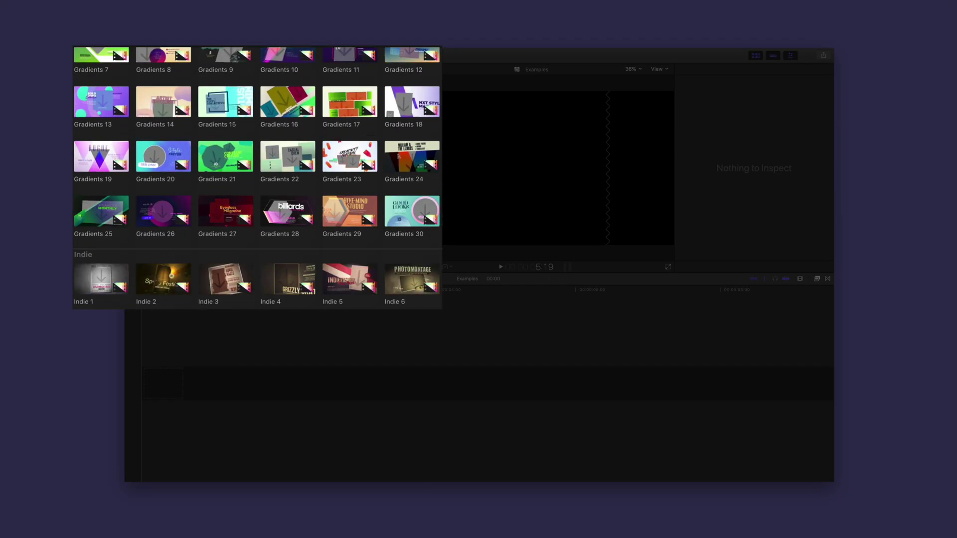
{"action": "scroll", "coordinate": [257, 178], "scroll_direction": "down", "scroll_amount": 15}
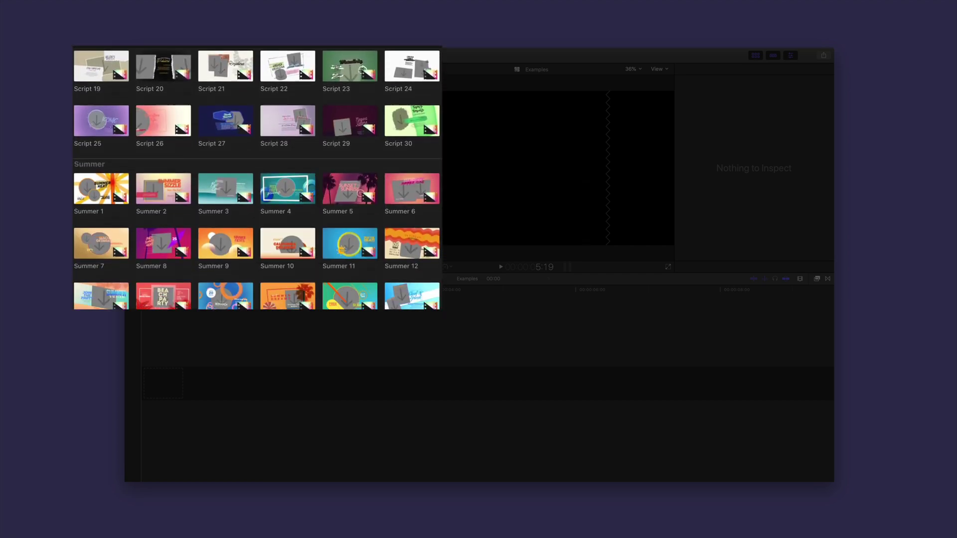
{"action": "scroll", "coordinate": [257, 178], "scroll_direction": "down", "scroll_amount": 3}
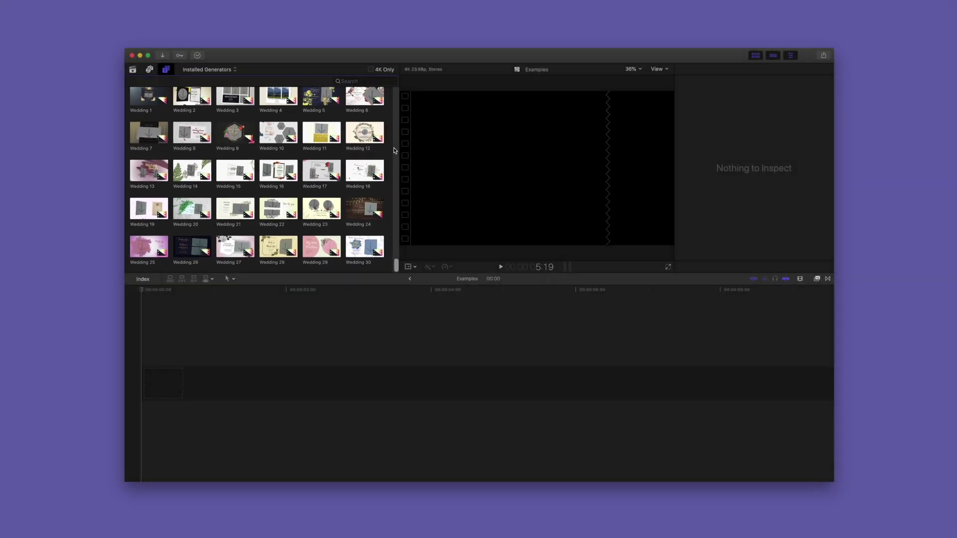
{"action": "left_click", "coordinate": [321, 154]}
{"action": "left_click_drag", "start_coordinate": [321, 153], "coordinate": [233, 353]}
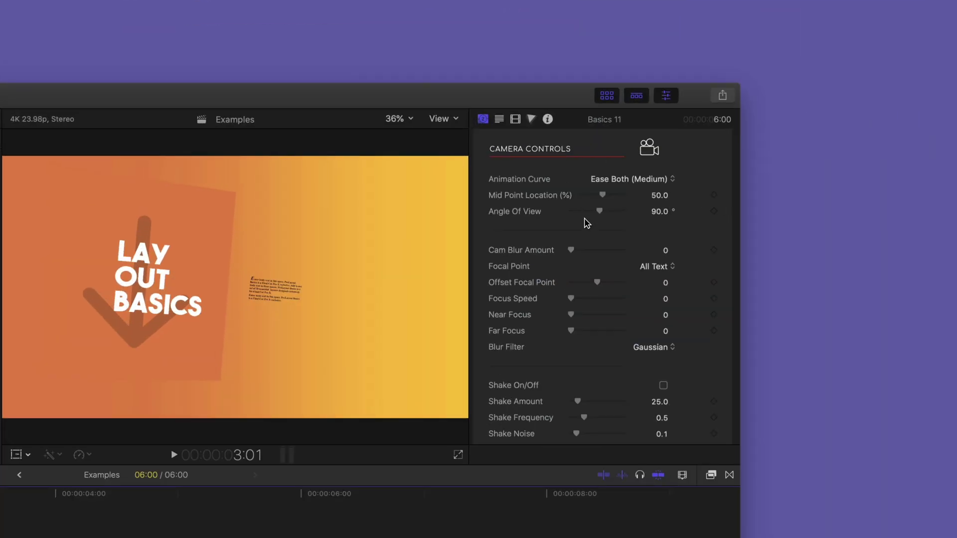
Check the Animation Curve options, then apply the Pro Display XDR clip to the Basics 11 drop zone.
{"action": "left_click", "coordinate": [654, 180]}
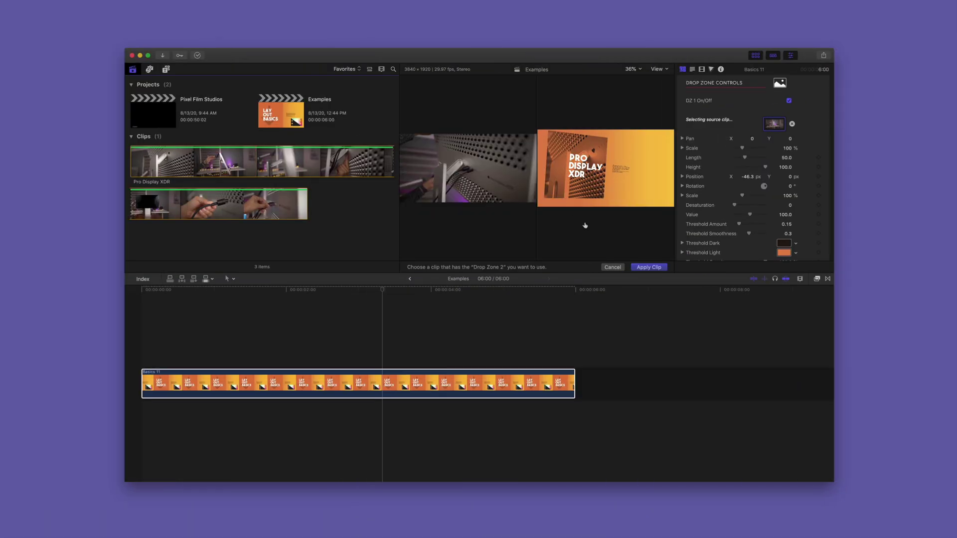
{"action": "left_click", "coordinate": [648, 267]}
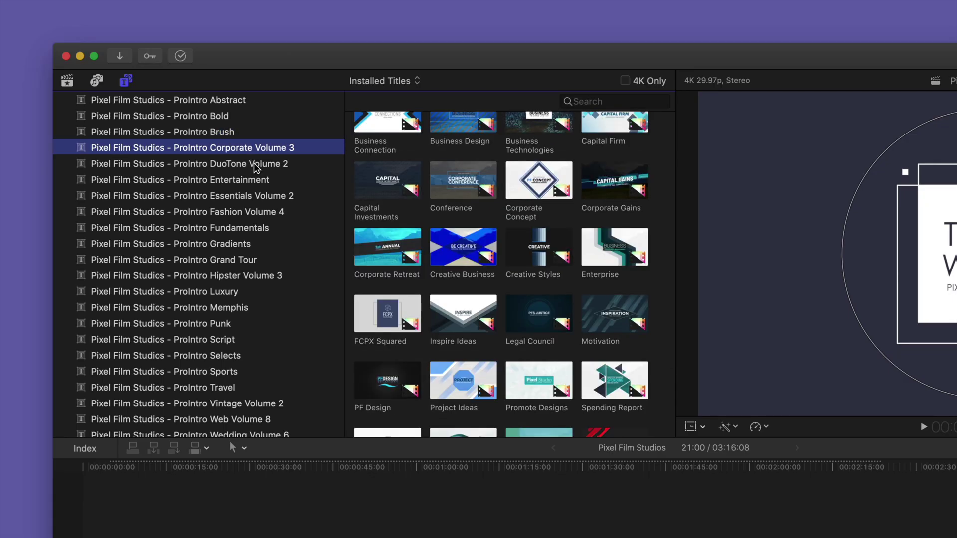
Step through the ProIntro title packs and bring up the Font choices for the Wavy Designs title.
{"action": "key", "text": "Down"}
{"action": "key", "text": "Down"}
{"action": "key", "text": "Down"}
{"action": "key", "text": "Down"}
{"action": "key", "text": "Down"}
{"action": "key", "text": "Down"}
{"action": "key", "text": "Down"}
{"action": "key", "text": "Down"}
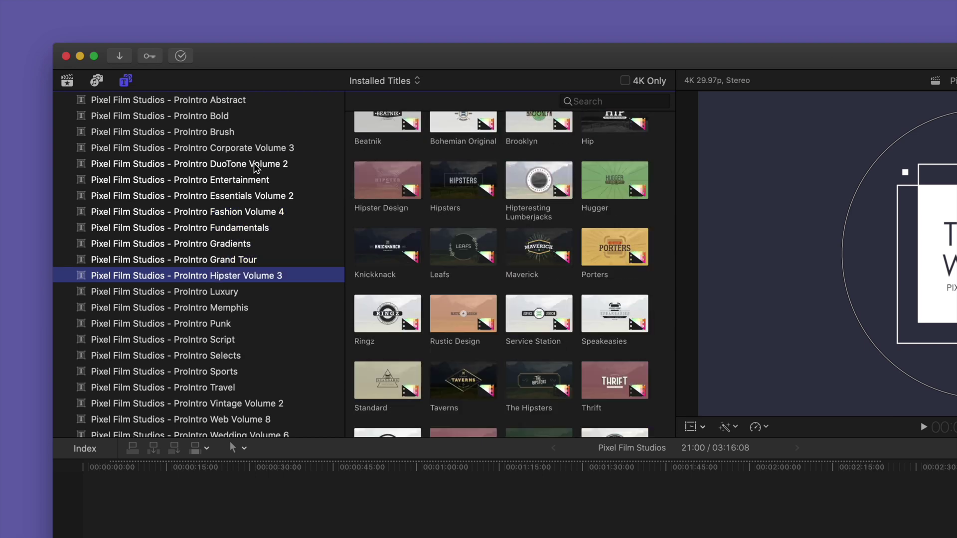
{"action": "key", "text": "Down"}
{"action": "key", "text": "Down"}
{"action": "key", "text": "Down"}
{"action": "key", "text": "Down"}
{"action": "key", "text": "Down"}
{"action": "key", "text": "Down"}
{"action": "key", "text": "Down"}
{"action": "key", "text": "Down"}
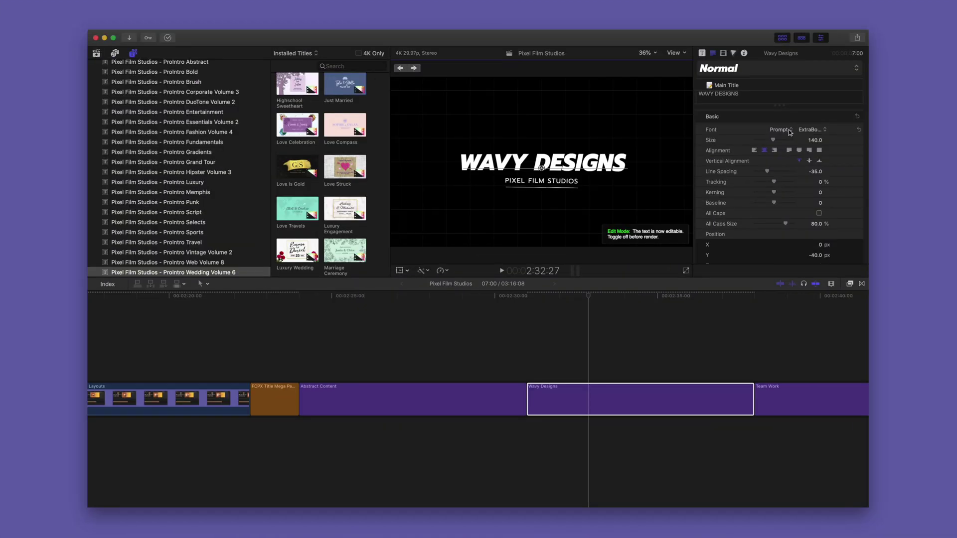
{"action": "left_click", "coordinate": [790, 132]}
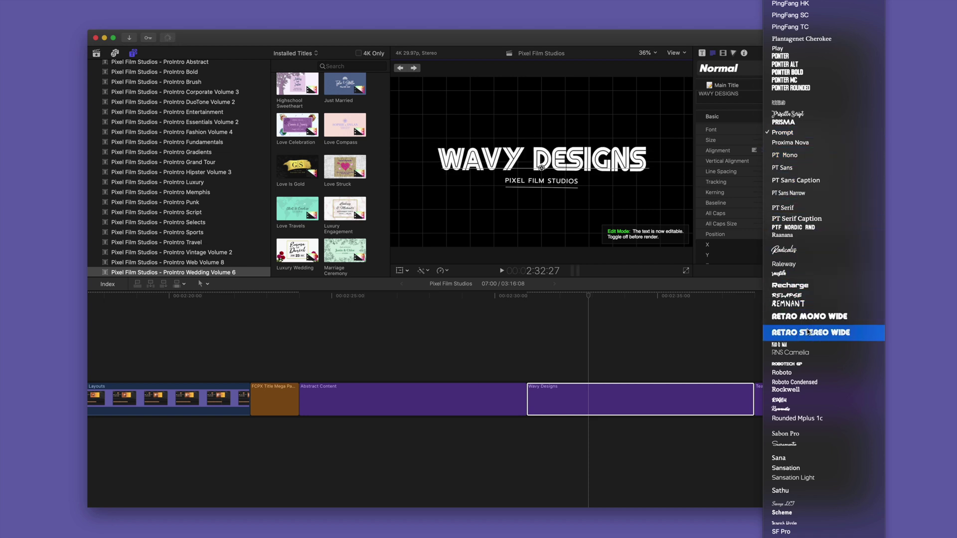
Set the Wavy Designs font to Retro Stereo Wide, switch Edit Mode off, and play the title.
{"action": "left_click", "coordinate": [809, 332]}
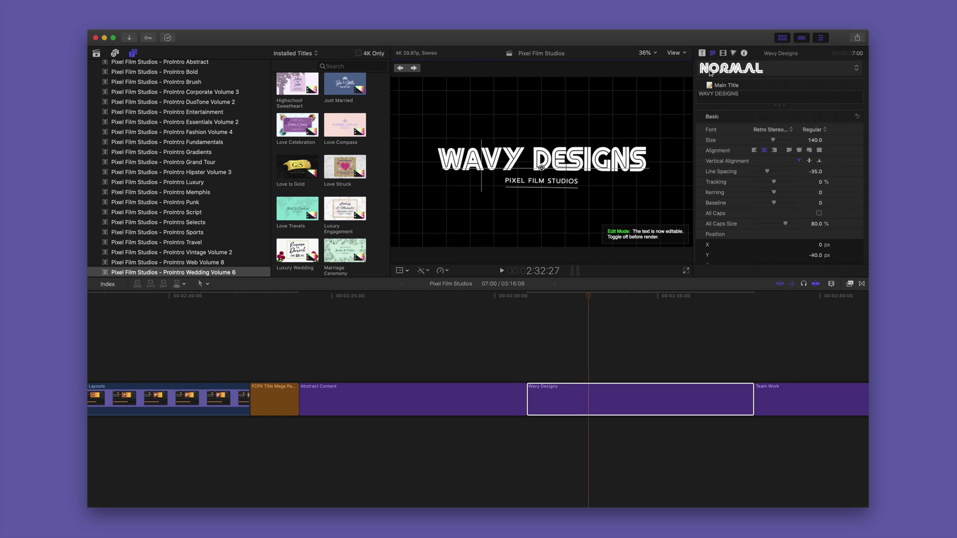
{"action": "left_click", "coordinate": [702, 53]}
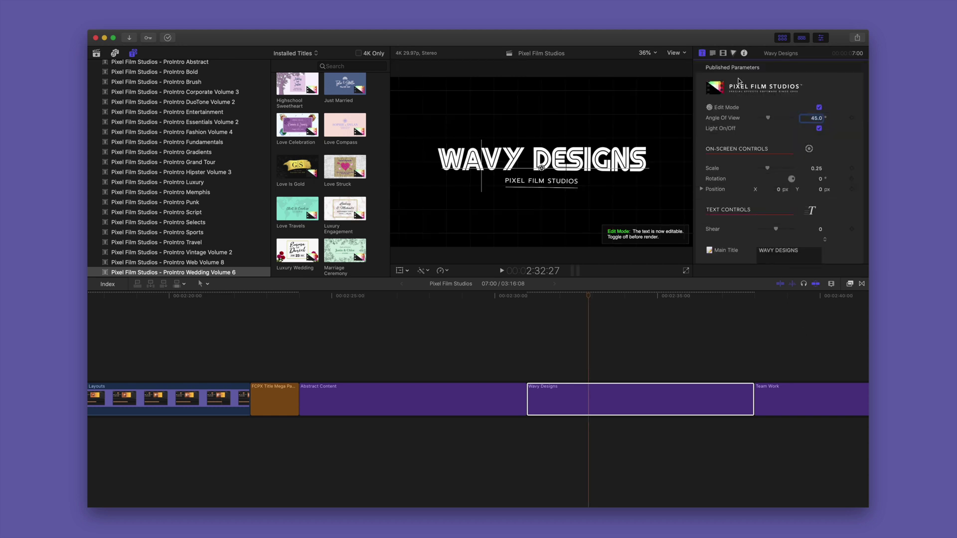
{"action": "left_click", "coordinate": [819, 108]}
{"action": "left_click", "coordinate": [528, 338]}
{"action": "key", "text": "space"}
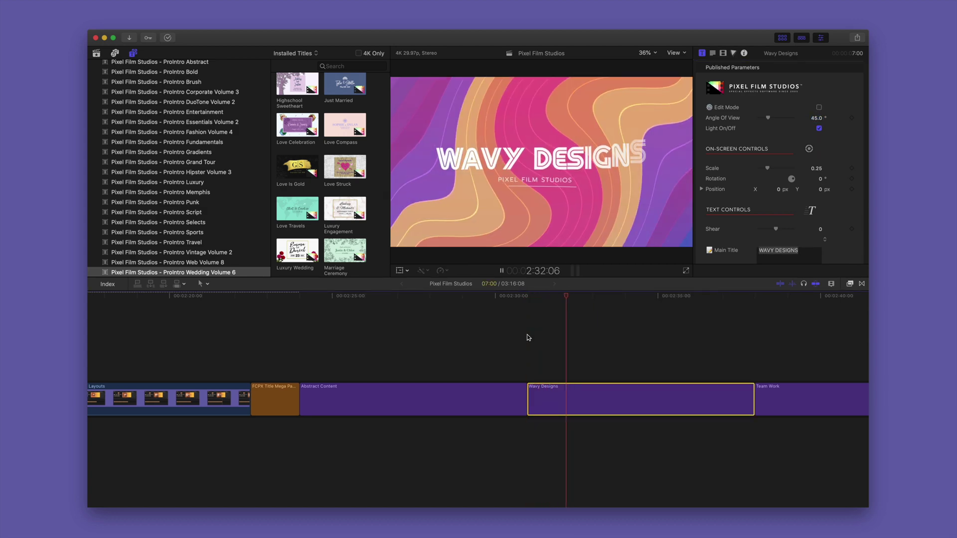
{"action": "scroll", "coordinate": [788, 210], "scroll_direction": "down", "scroll_amount": 5}
{"action": "left_click", "coordinate": [789, 199]}
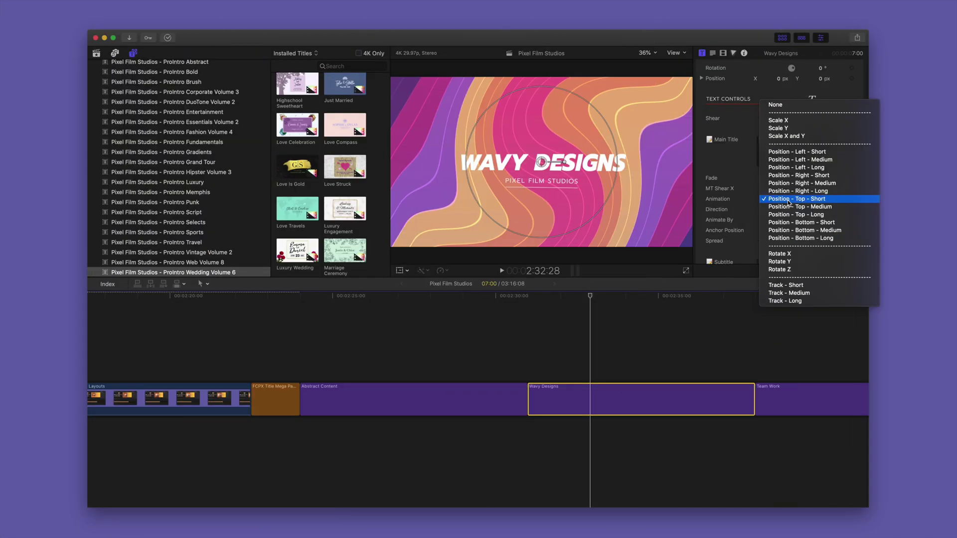
Give Wavy Designs the Position - Left - Long text animation and play it back.
{"action": "left_click", "coordinate": [807, 168]}
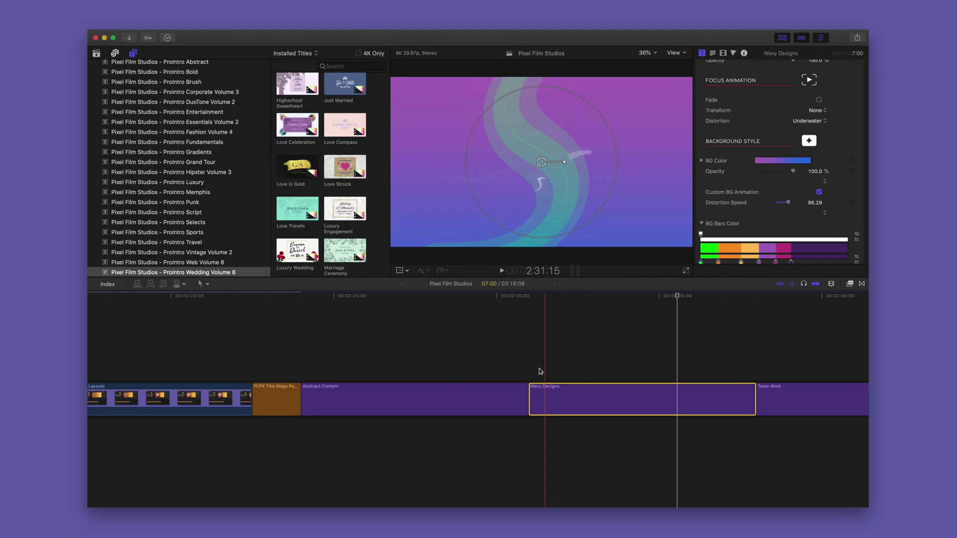
{"action": "key", "text": "space"}
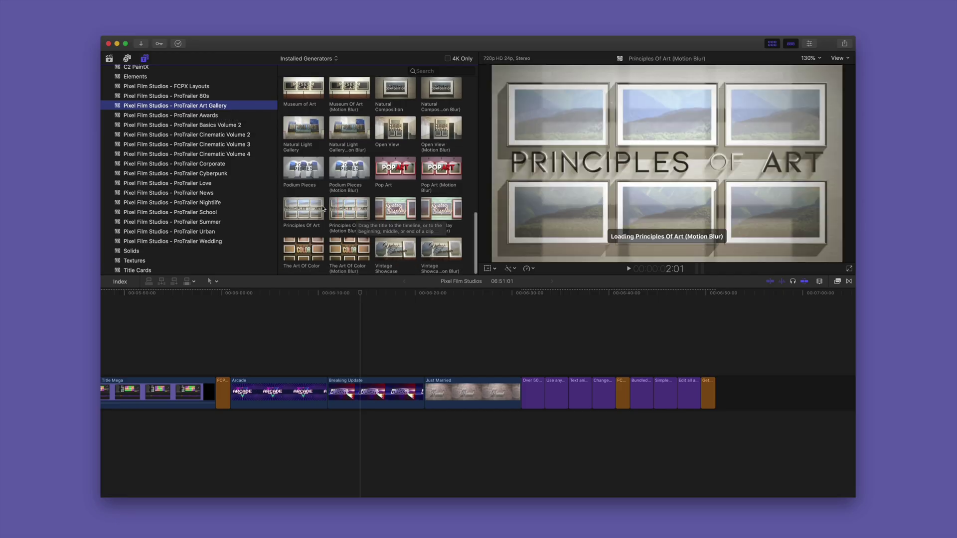
Browse the ProTrailer generator packs: Awards, Corporate, Cyberpunk and Love.
{"action": "left_click", "coordinate": [211, 116]}
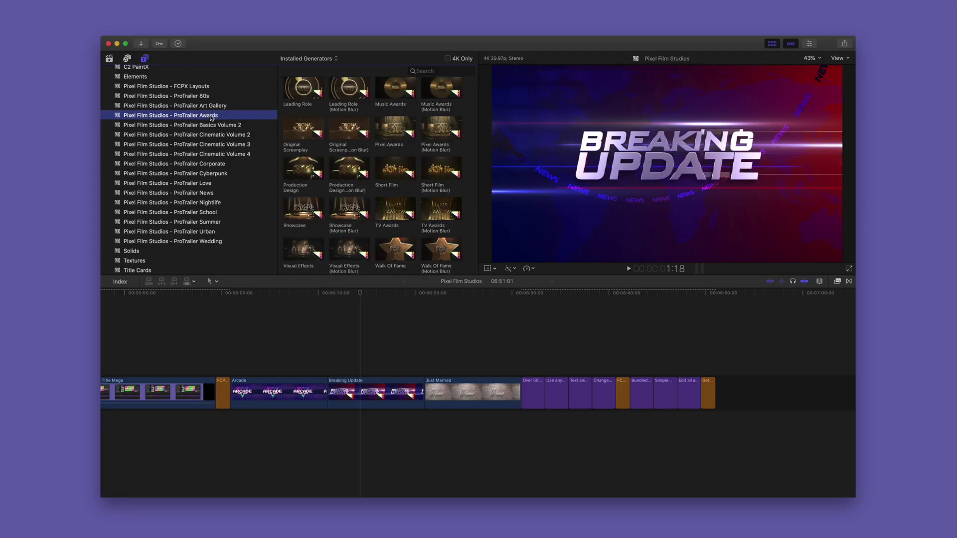
{"action": "left_click", "coordinate": [201, 135]}
{"action": "left_click", "coordinate": [189, 144]}
{"action": "left_click", "coordinate": [178, 165]}
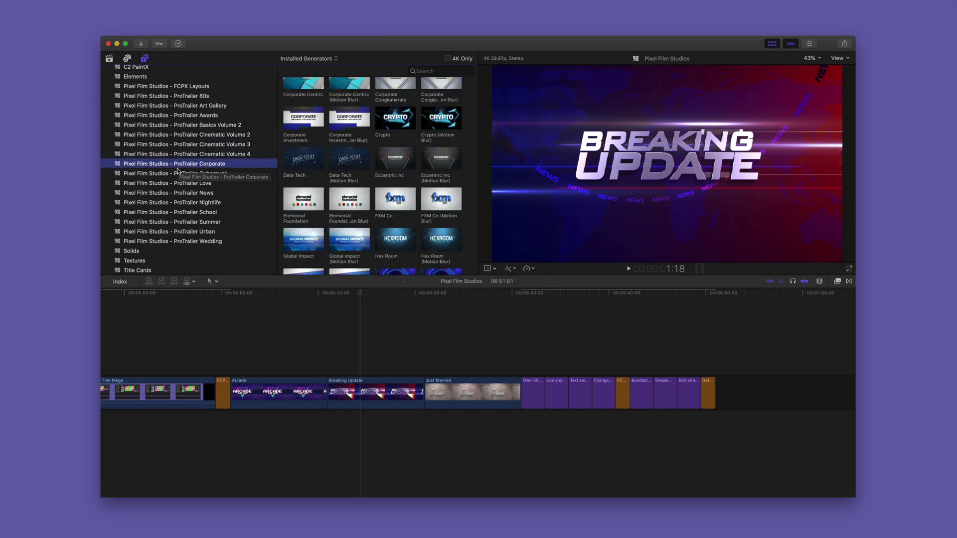
{"action": "left_click", "coordinate": [178, 173]}
{"action": "left_click", "coordinate": [178, 183]}
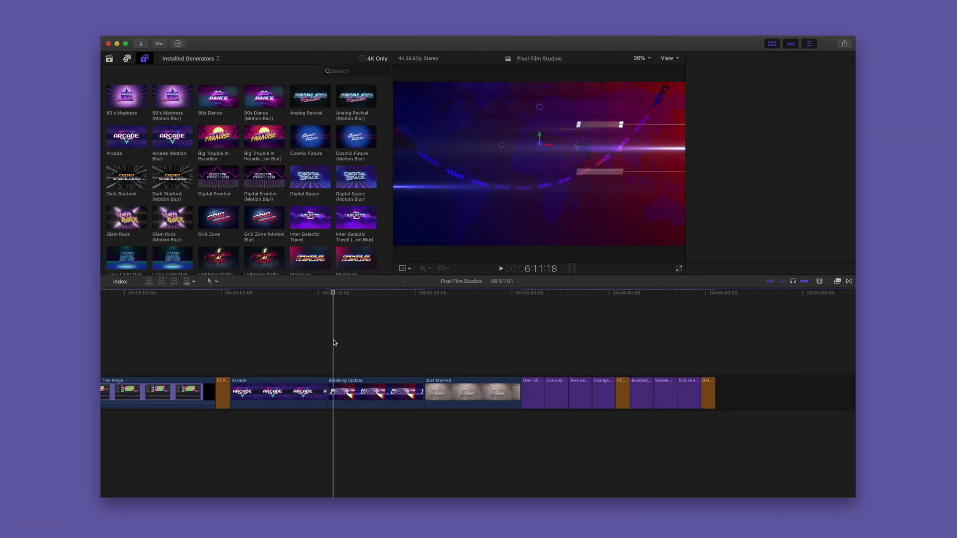
Show the Breaking Update clip's parameters in the Inspector and play the trailer.
{"action": "key", "text": "c"}
{"action": "key", "text": "super+4"}
{"action": "key", "text": "space"}
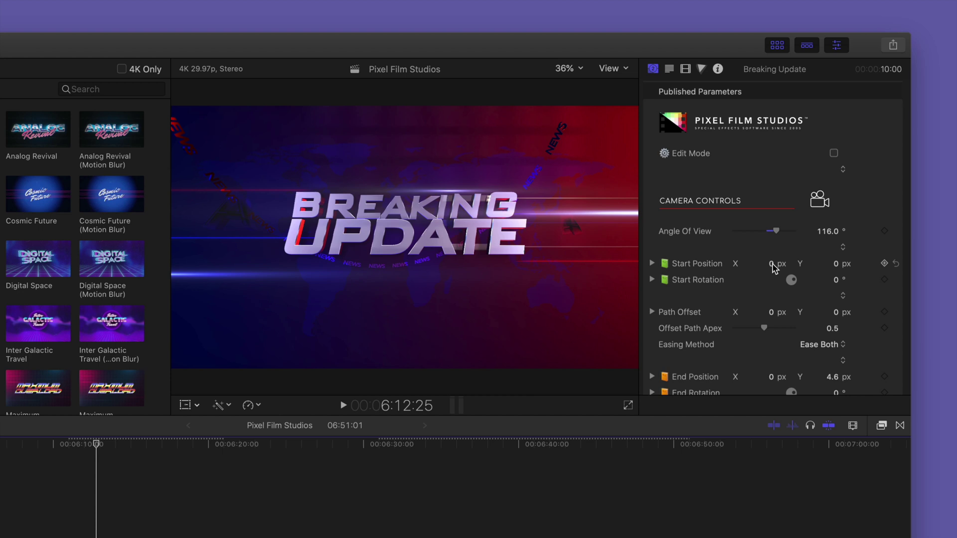
Scrub the Breaking Update camera's Start Position X to -18.1 px.
{"action": "left_click_drag", "start_coordinate": [771, 264], "coordinate": [797, 296]}
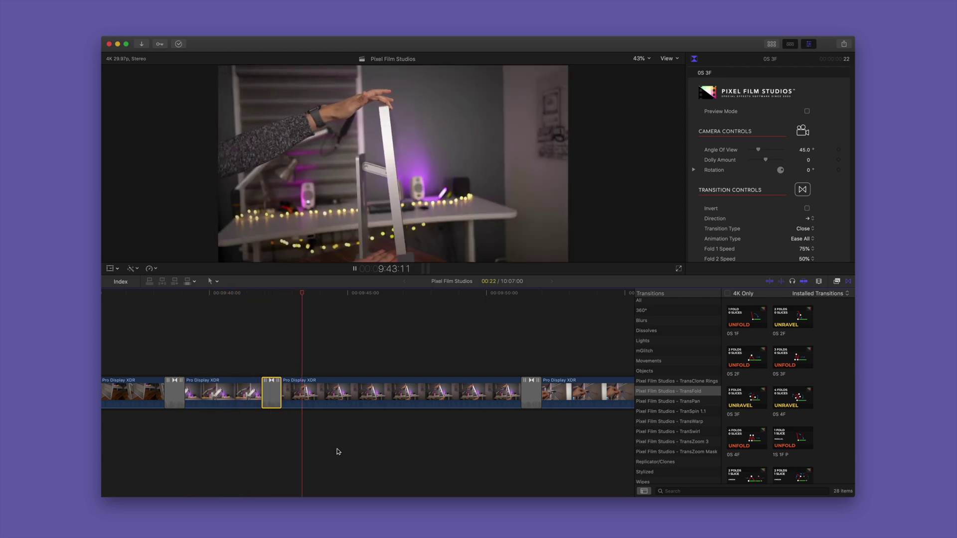
Preview the TransFold clips, then drop the 1S 1F U Collapse transition between the second and third clips.
{"action": "key", "text": "space"}
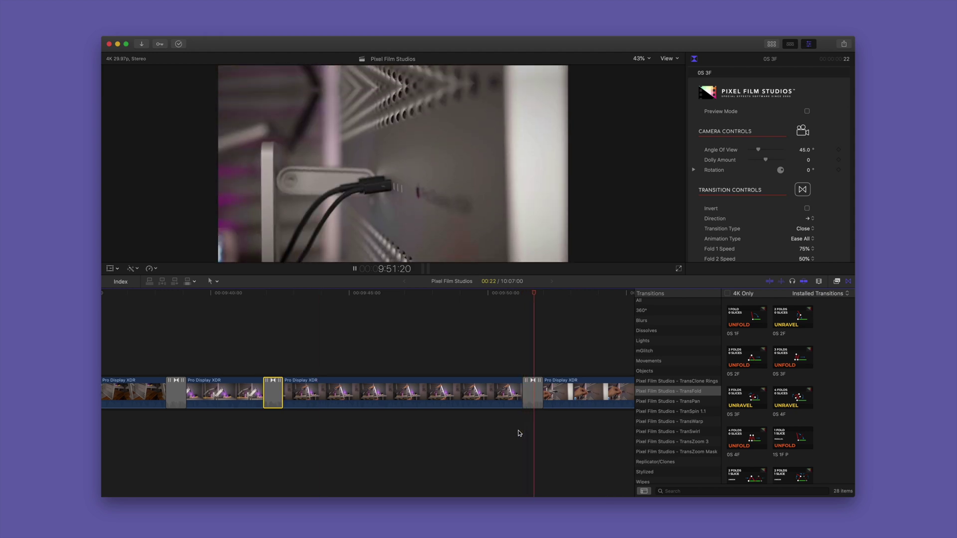
{"action": "left_click", "coordinate": [518, 433]}
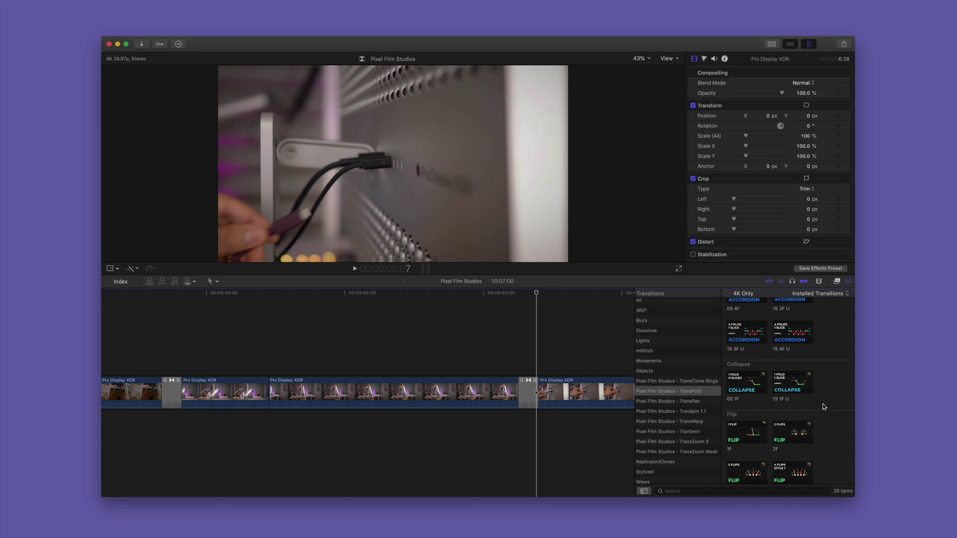
{"action": "left_click", "coordinate": [796, 391]}
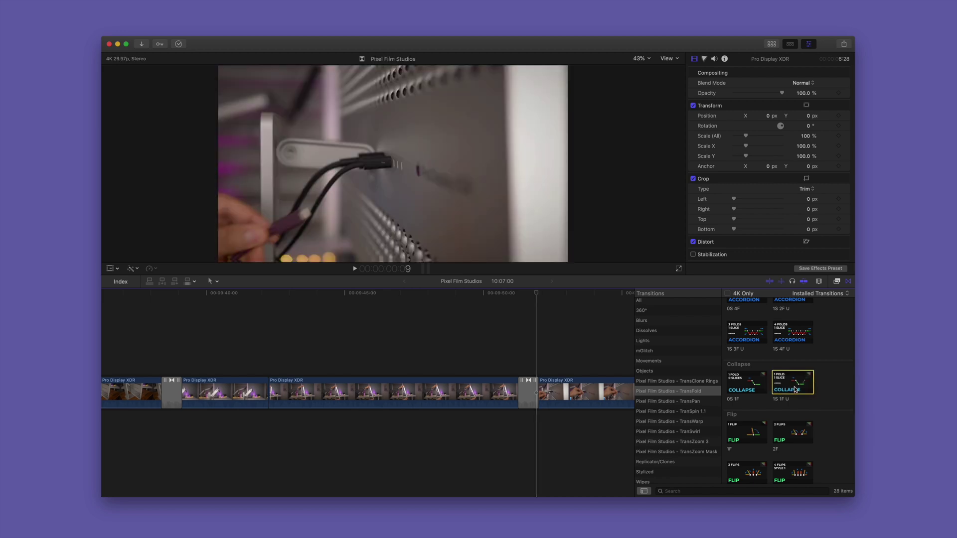
{"action": "left_click_drag", "start_coordinate": [333, 369], "coordinate": [270, 387]}
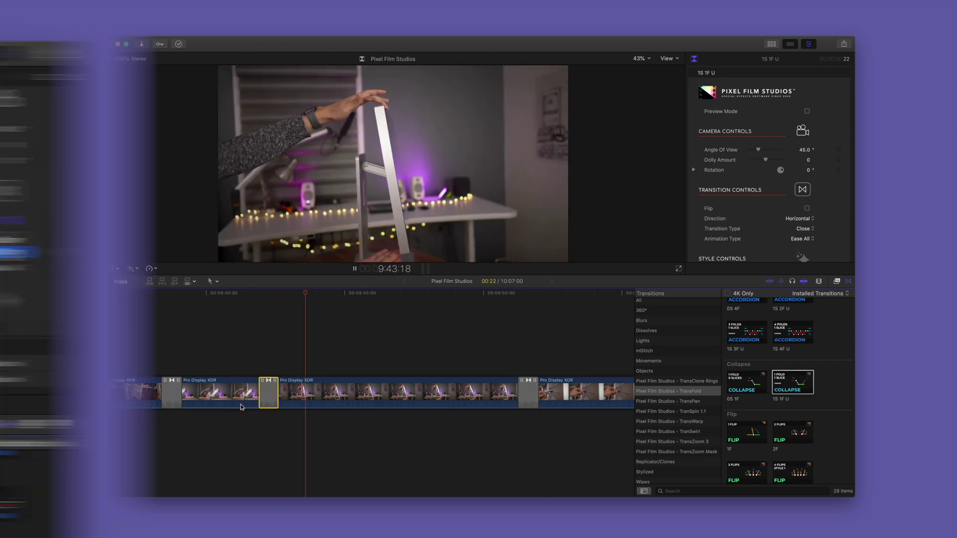
Turn on Flip for the 1S 1F U transition in the Inspector.
{"action": "left_click", "coordinate": [807, 227]}
{"action": "scroll", "coordinate": [850, 269], "scroll_direction": "up", "scroll_amount": 4}
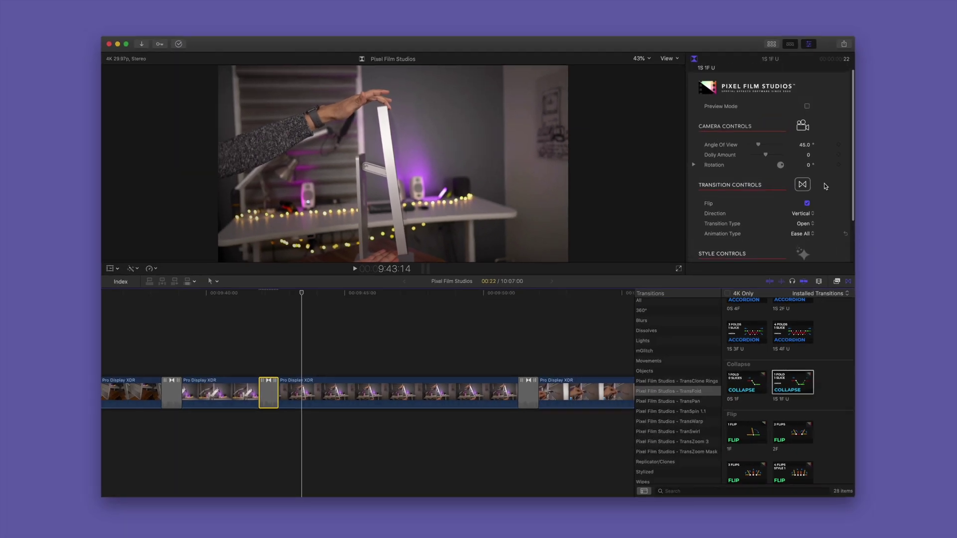